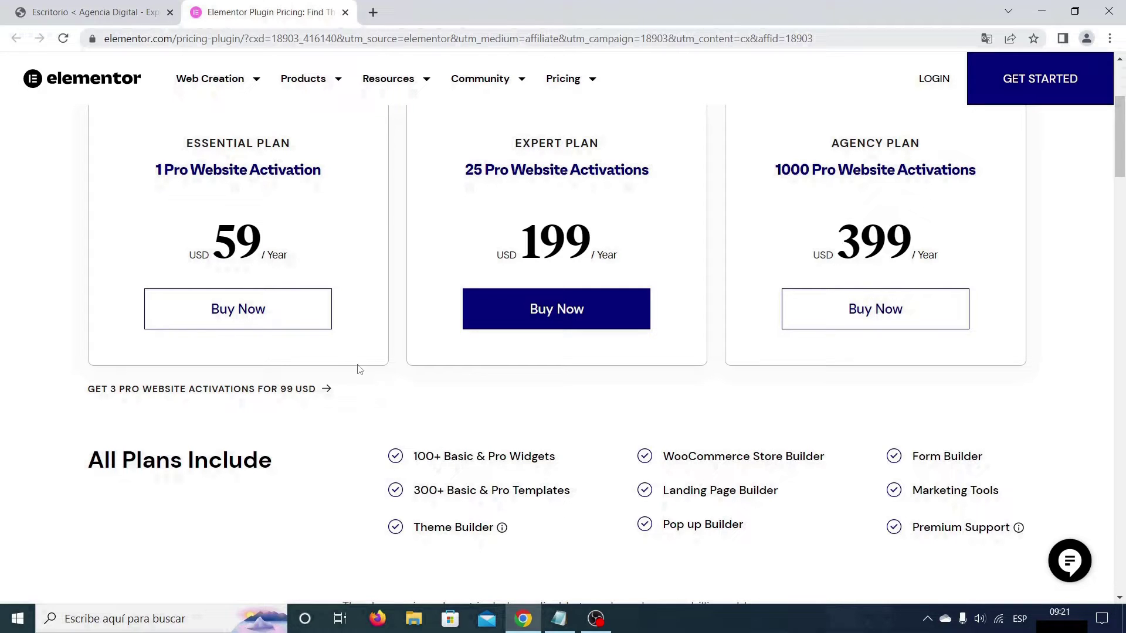
Step: Choose Buy Now on the Essential Elementor Pro plan at 59 USD per year
click(247, 313)
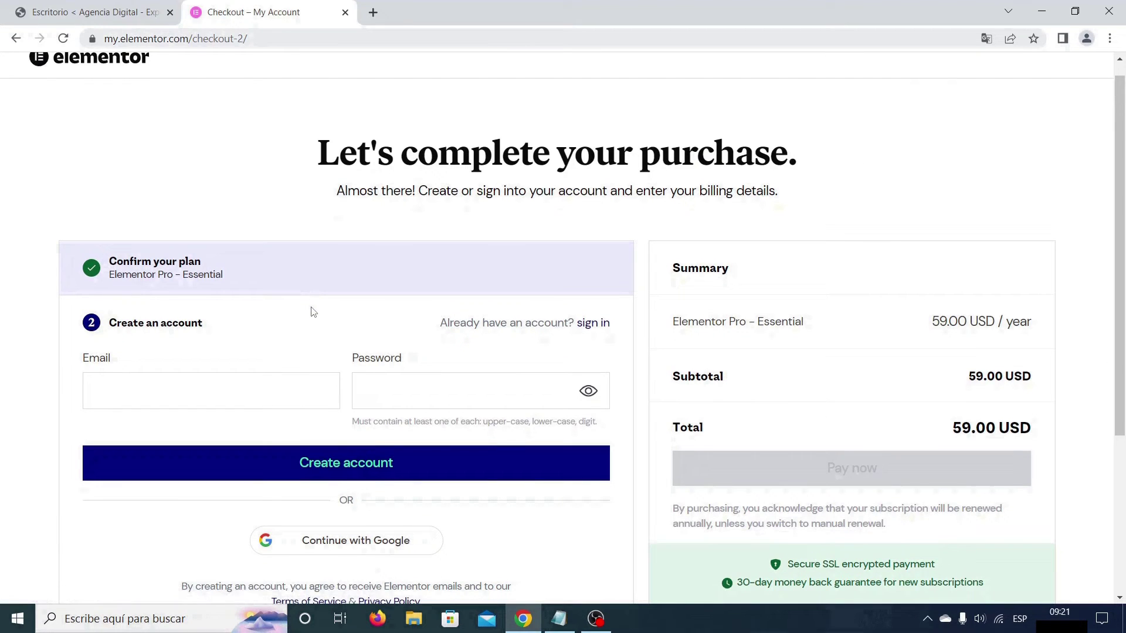
Step: Register an Elementor account at checkout by pasting in an e-mail and password
scroll(909, 333, down, 1)
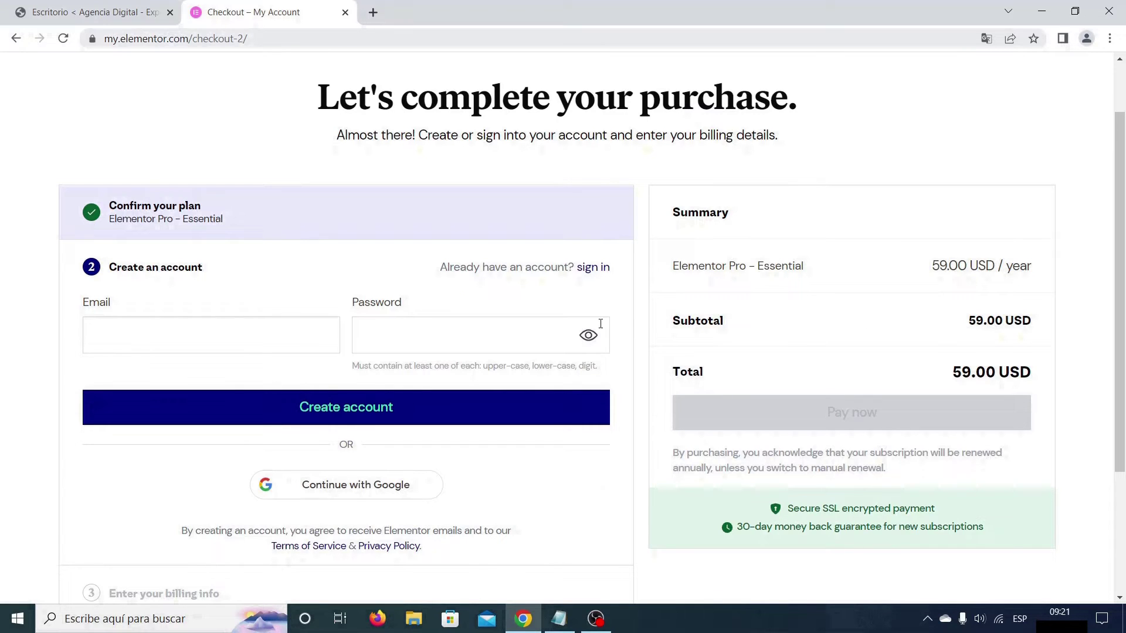
click(305, 332)
key(ctrl+v)
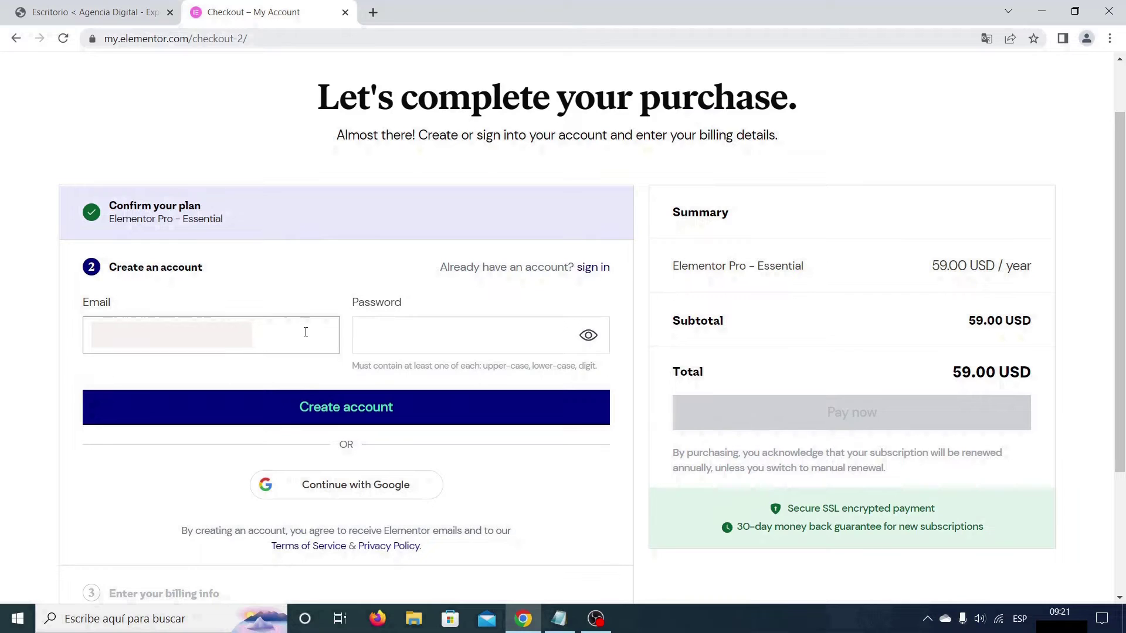
click(400, 332)
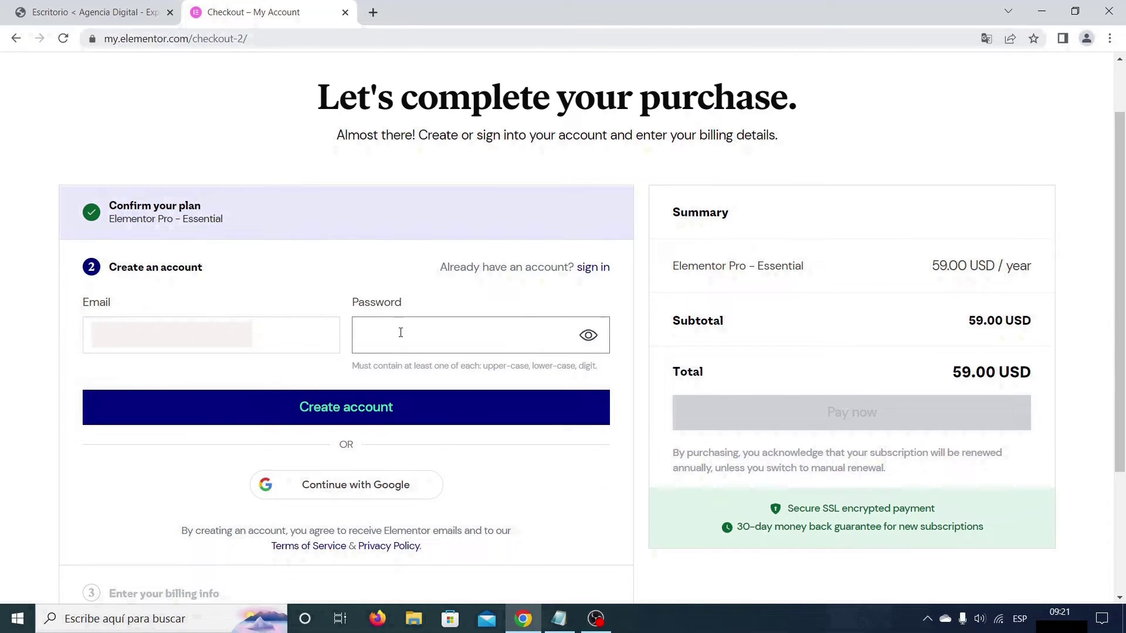
key(ctrl+v)
click(392, 408)
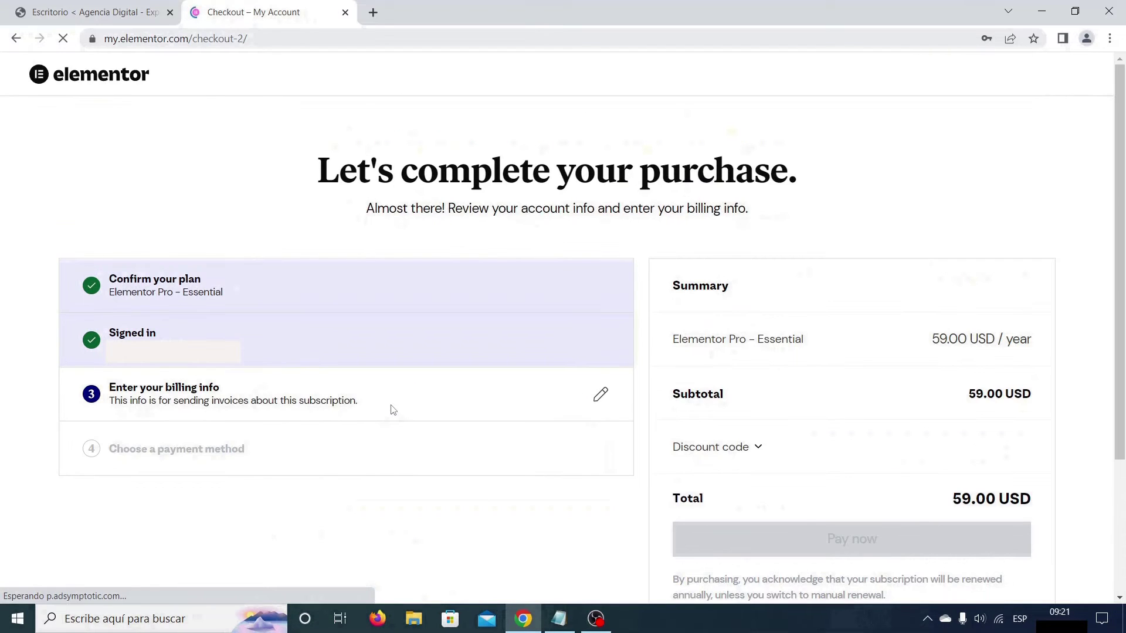
Step: Enter the buyer's first name, last name and postal code, then continue to payment
scroll(392, 405, down, 5)
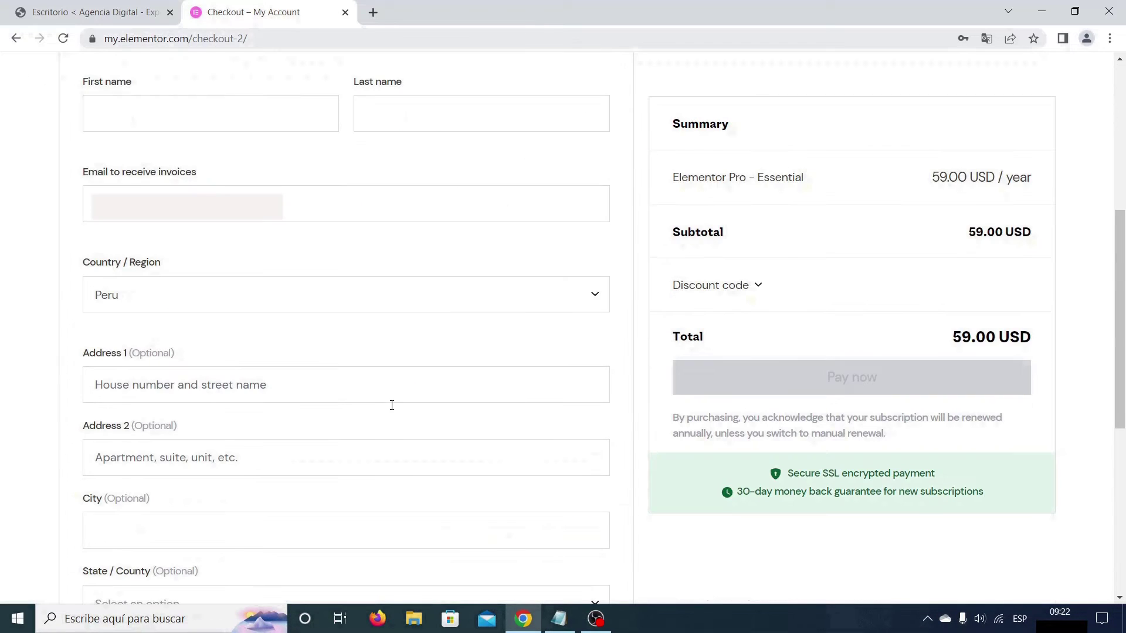
click(315, 115)
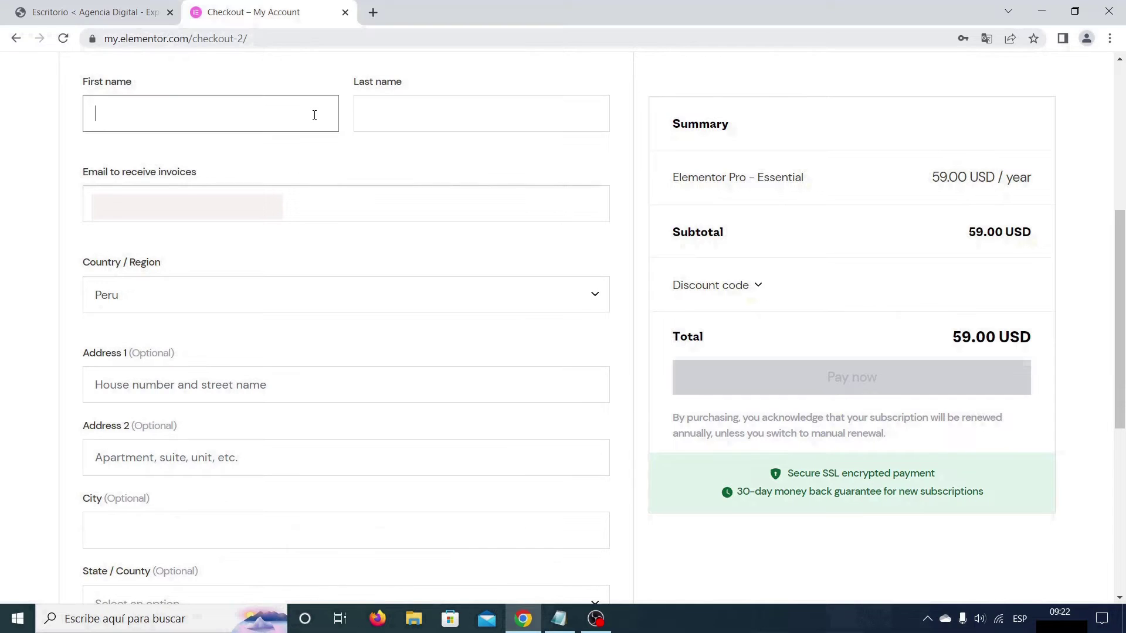
click(394, 117)
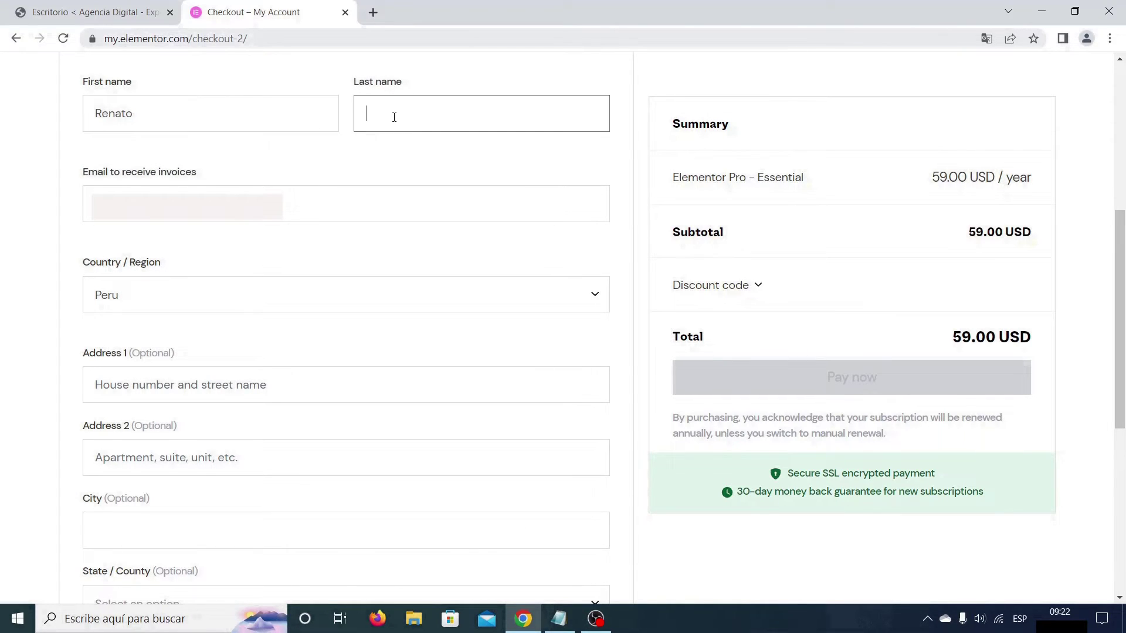
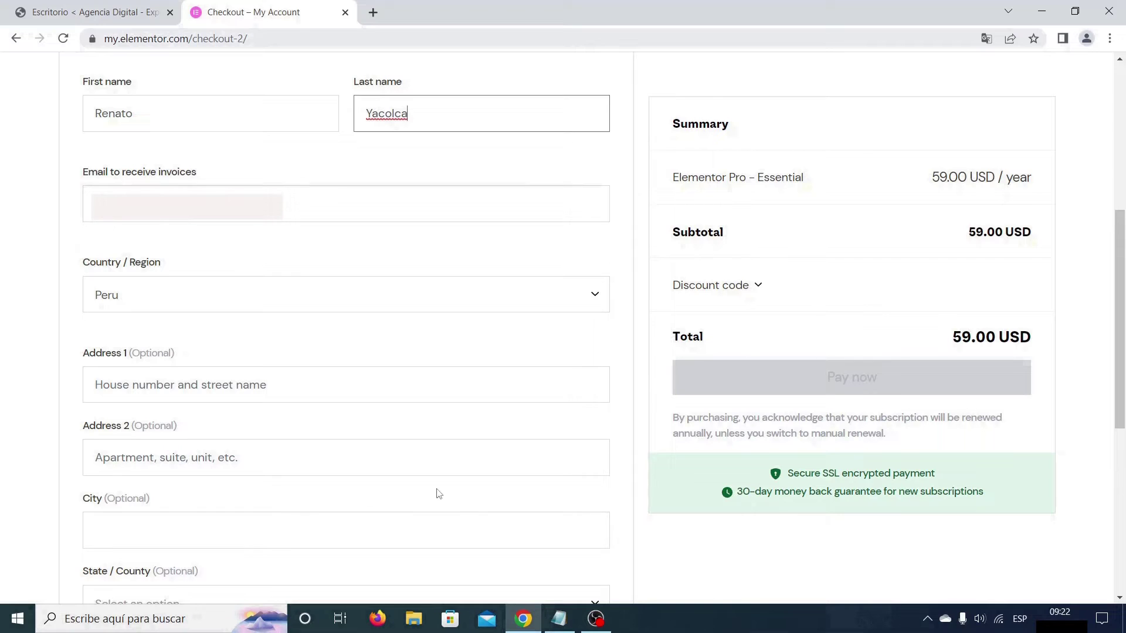
drag(1122, 371, 1123, 535)
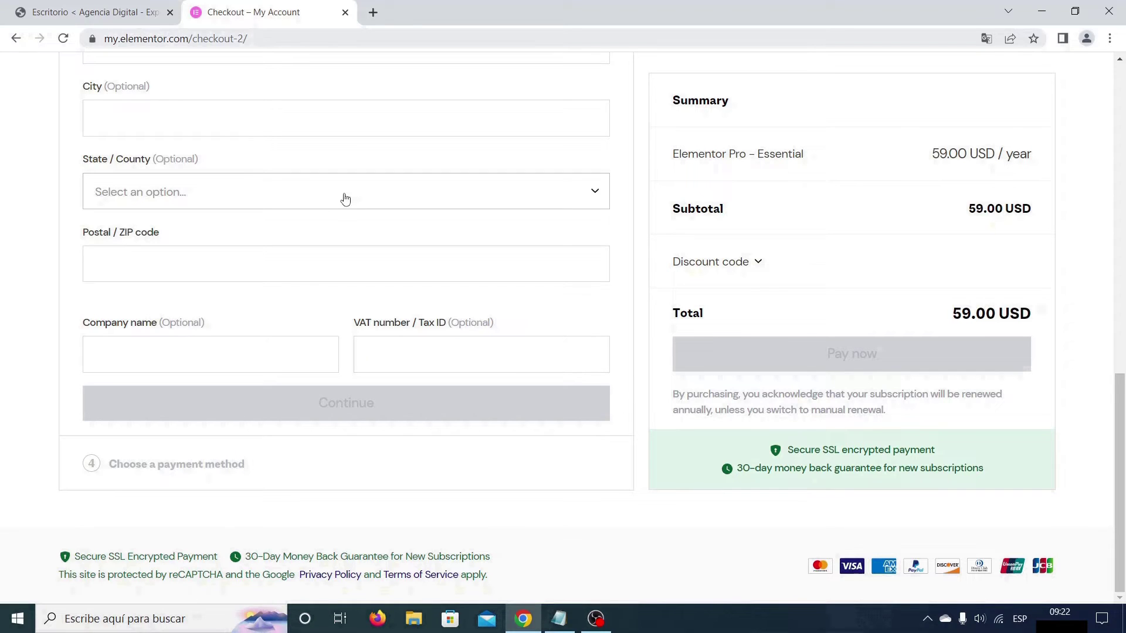
click(282, 270)
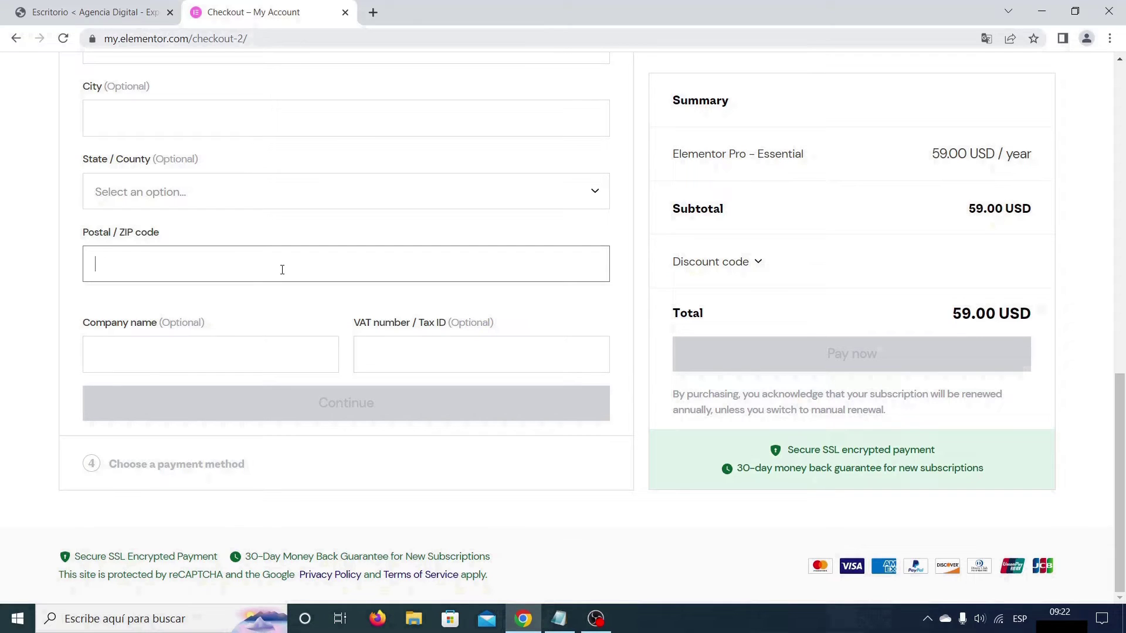
text(15074)
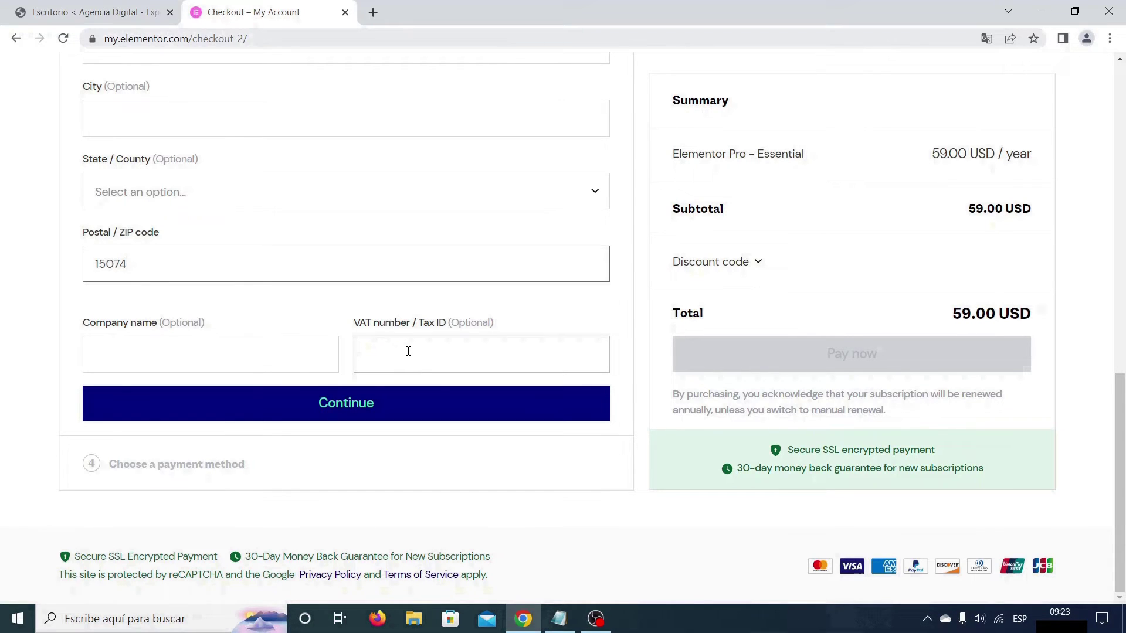
click(370, 405)
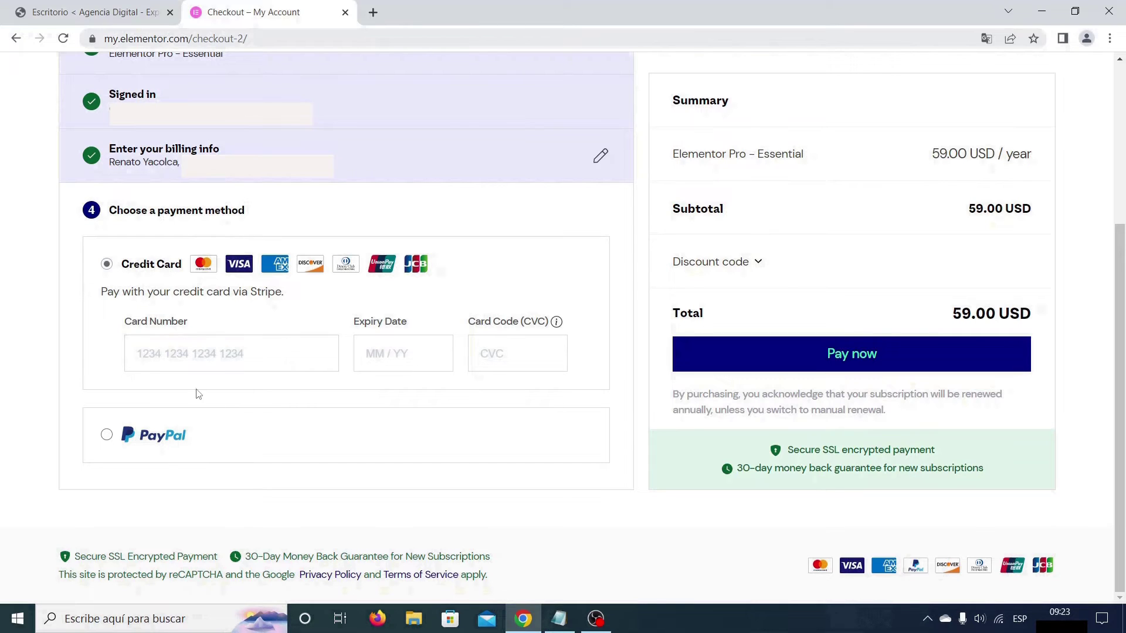
Step: Paste the card number, expiry date and CVC, then pay the 59.00 USD total
key(ctrl+v)
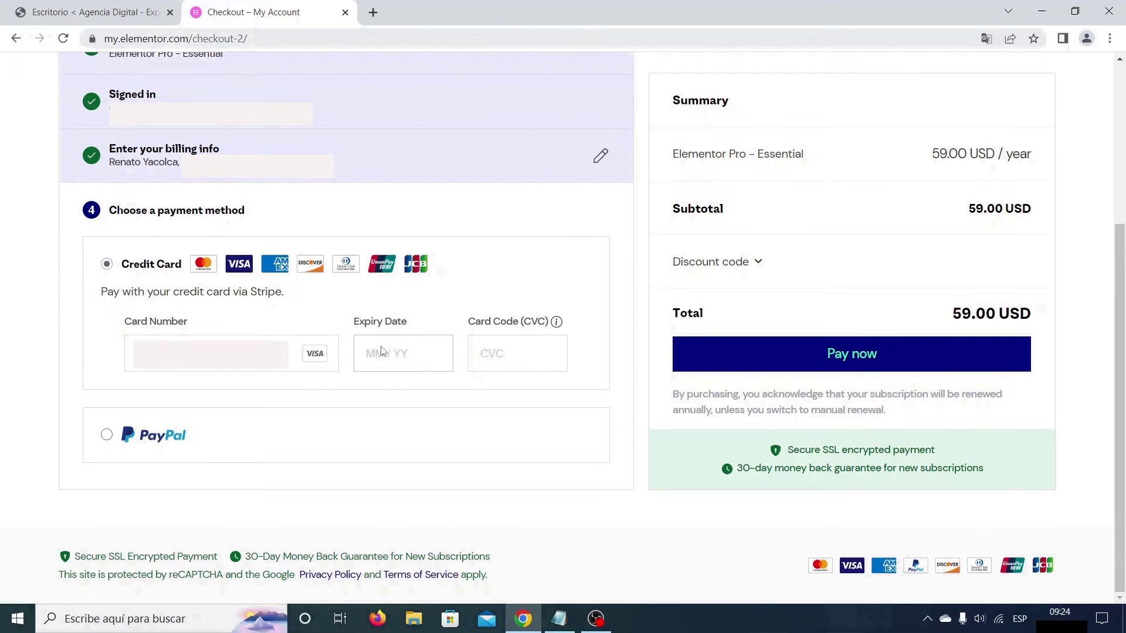
click(382, 350)
key(ctrl+v)
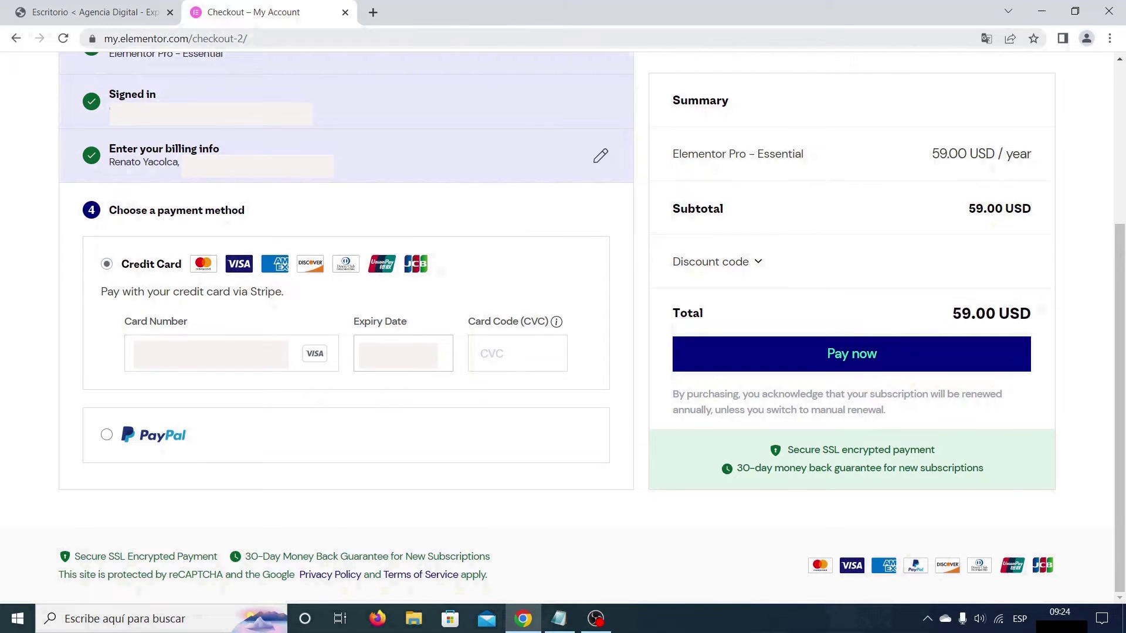
click(491, 351)
key(ctrl+v)
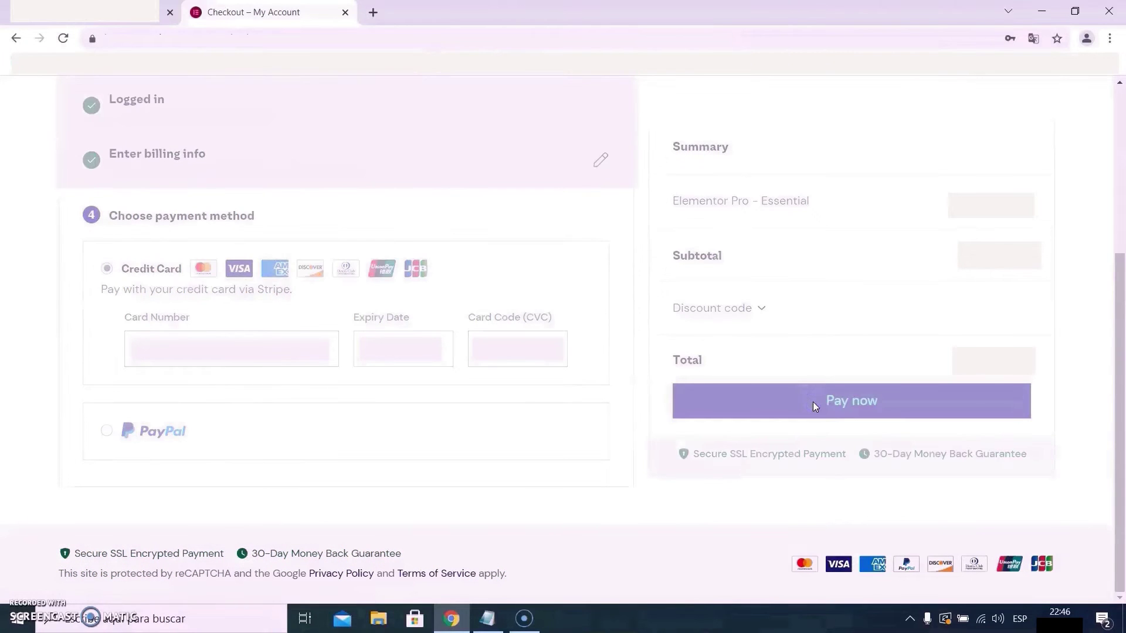
click(813, 402)
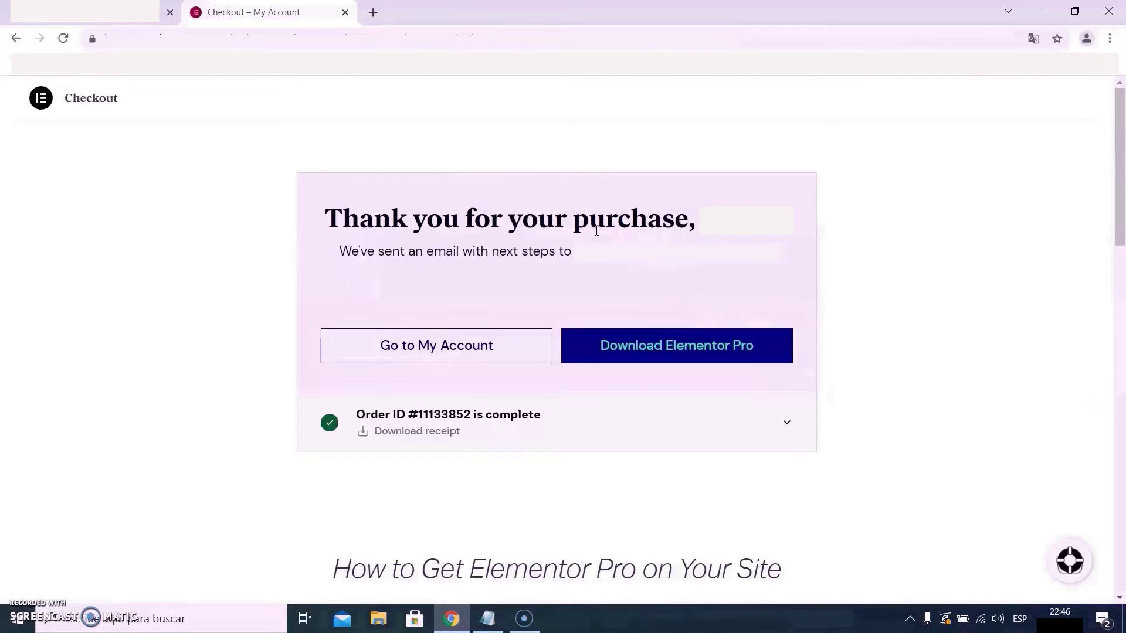
Step: Download the Elementor Pro plugin zip from the thank-you page
click(716, 348)
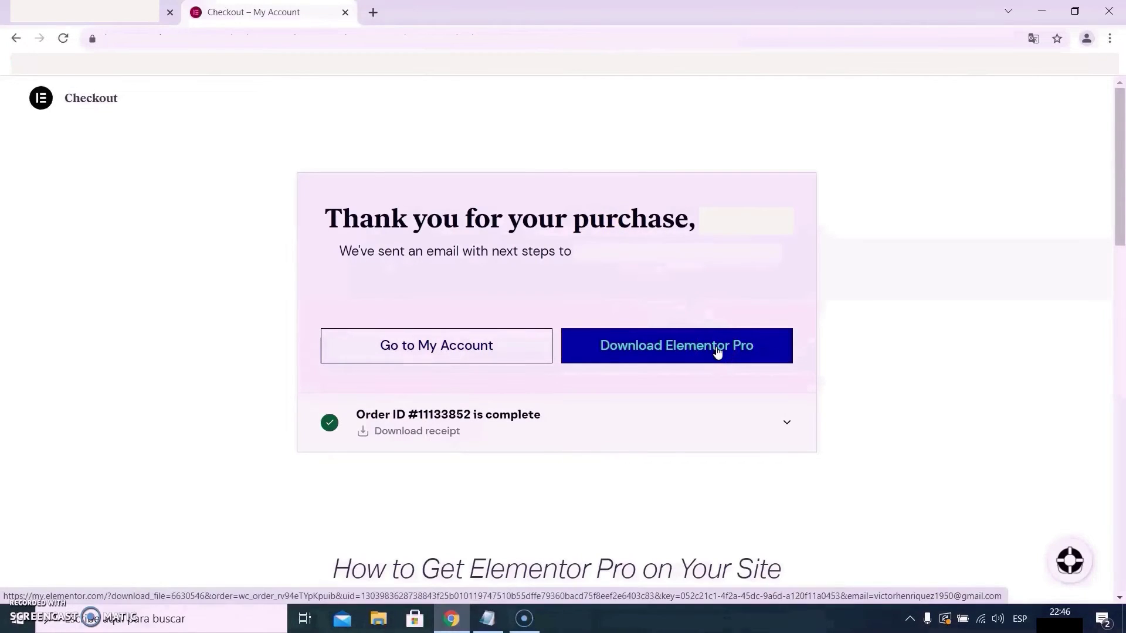
click(717, 349)
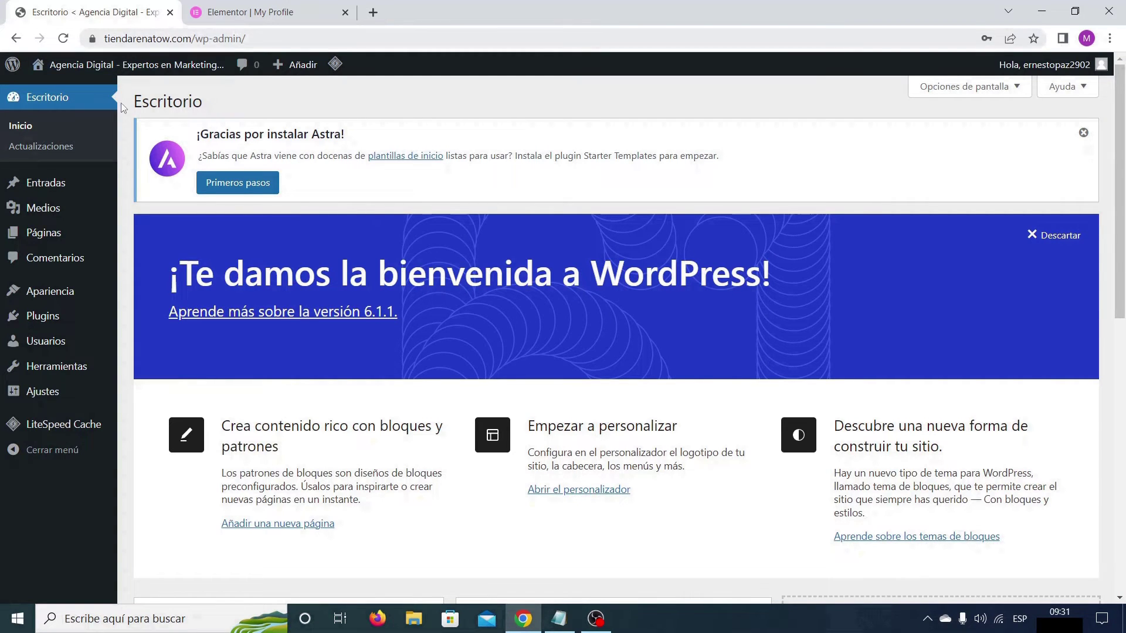
Step: Search the plugin directory for 'elementor', then install and activate Elementor Website Builder
mouse_move(45, 320)
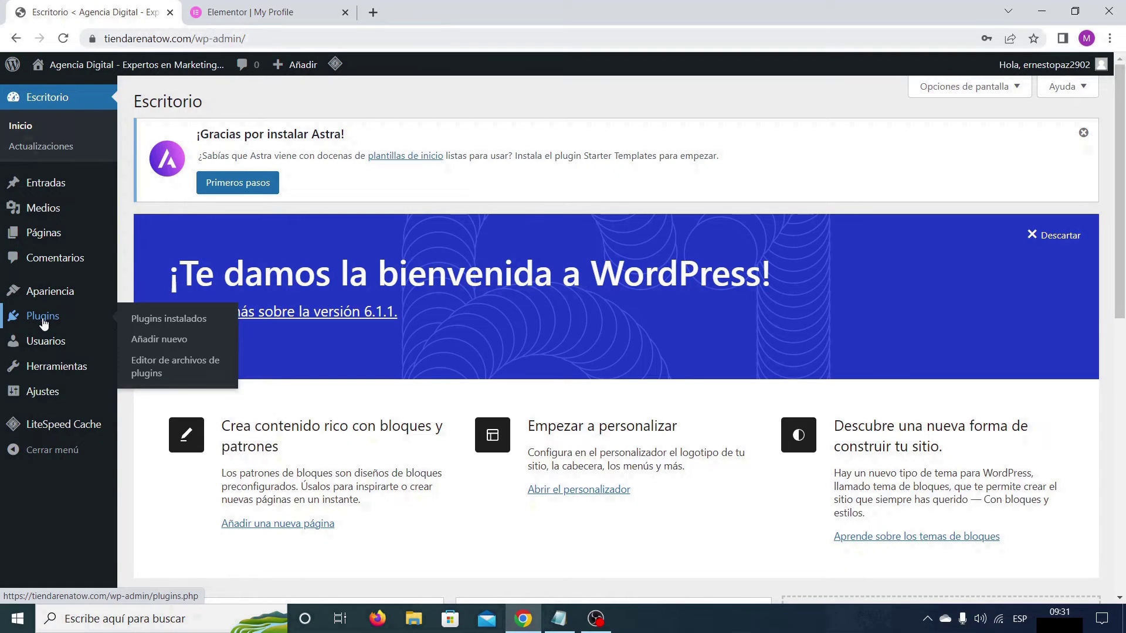
click(163, 343)
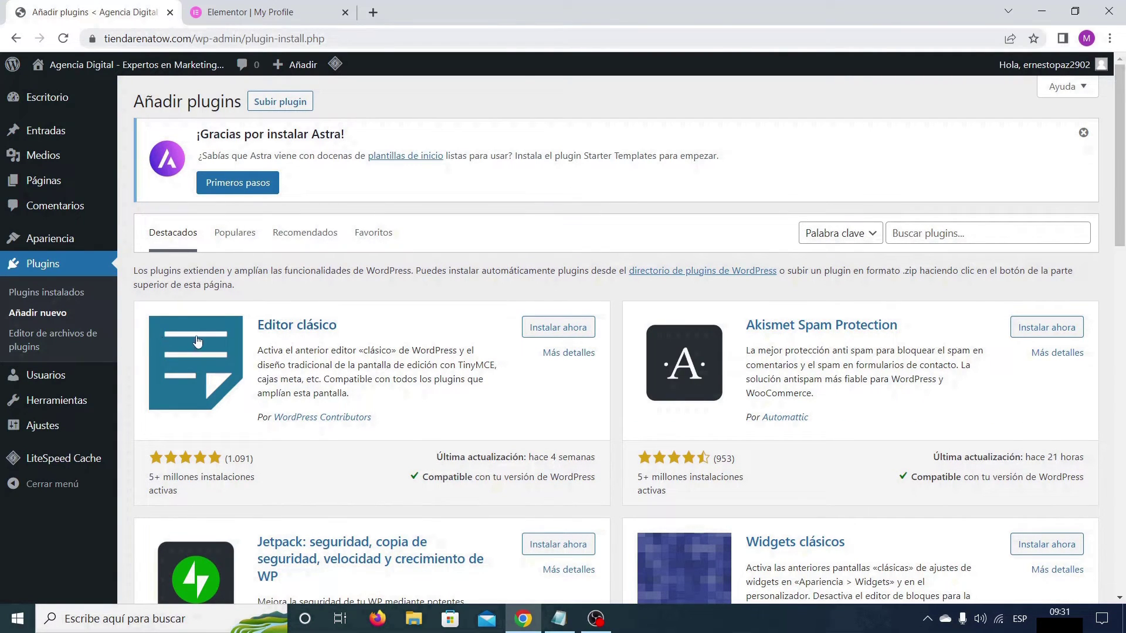
click(898, 233)
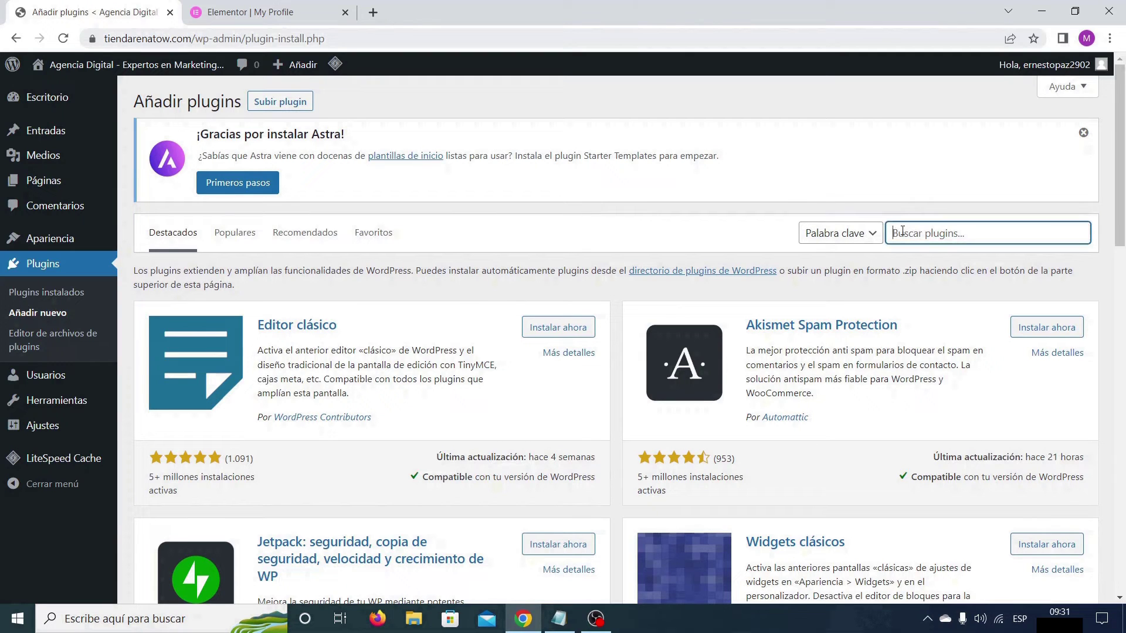
text(elementor)
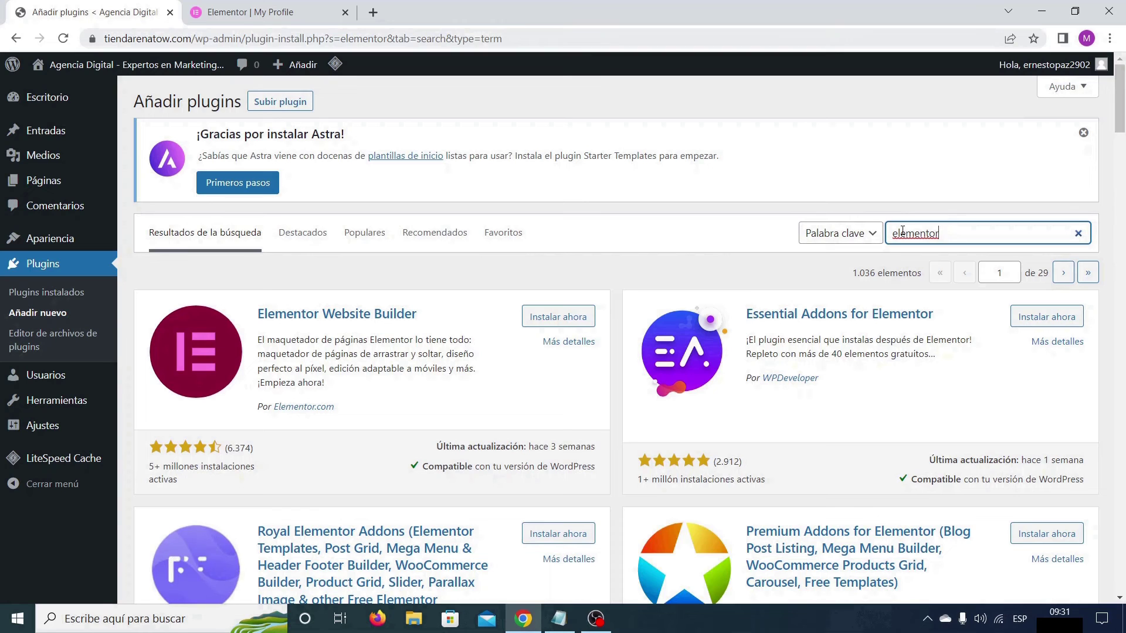
click(559, 316)
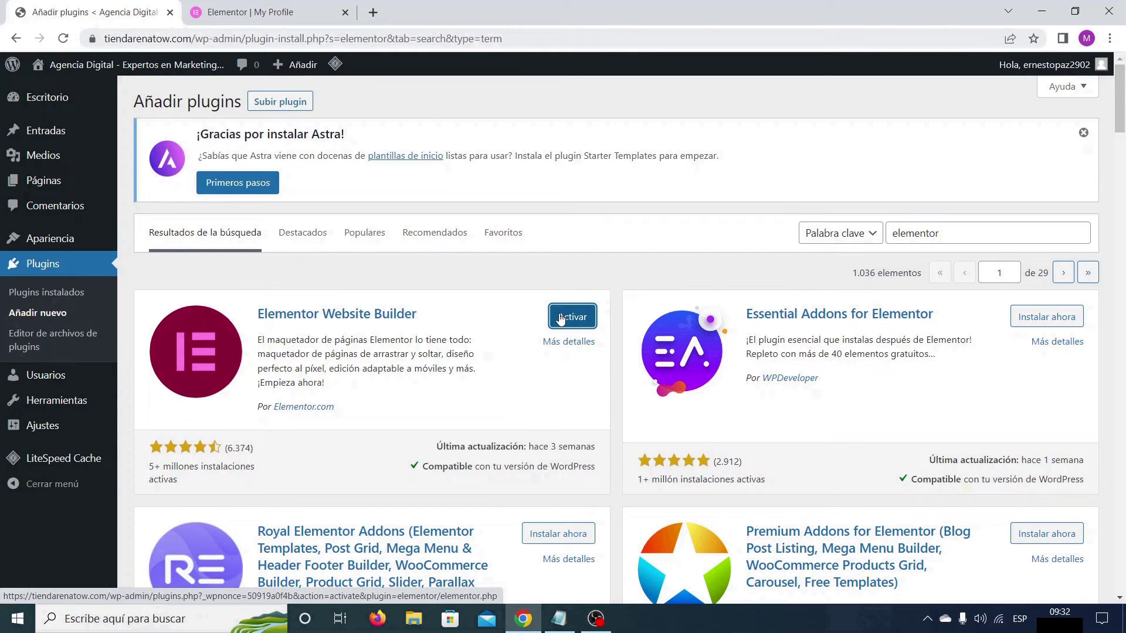
click(570, 322)
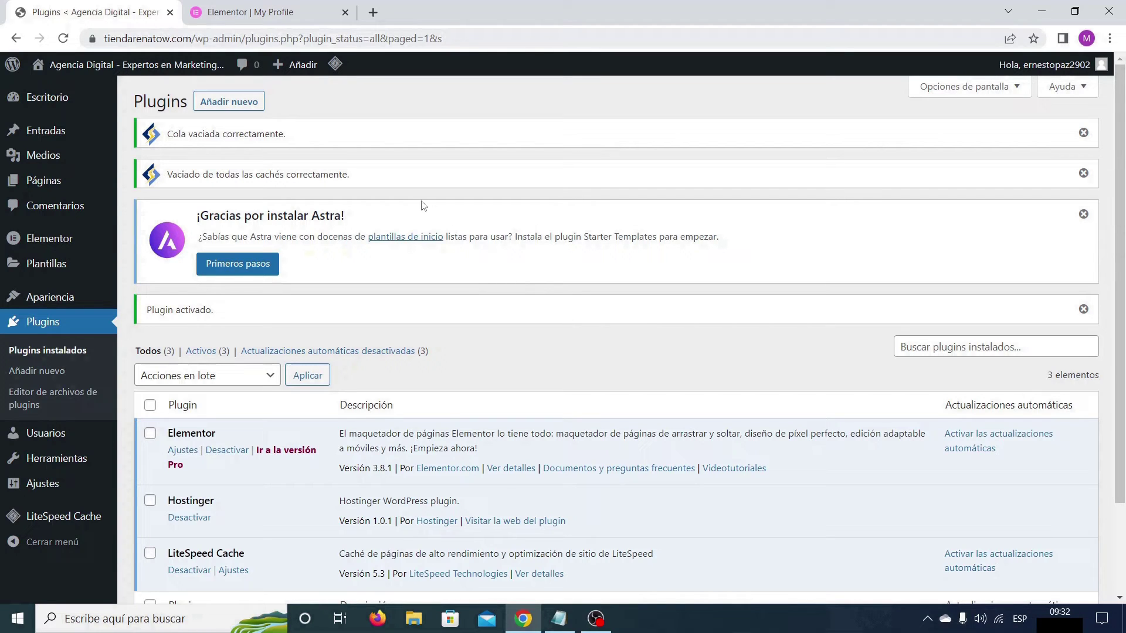
Step: Upload elementor-pro-3.8.2.zip from Descargas as a new plugin and install it
click(235, 103)
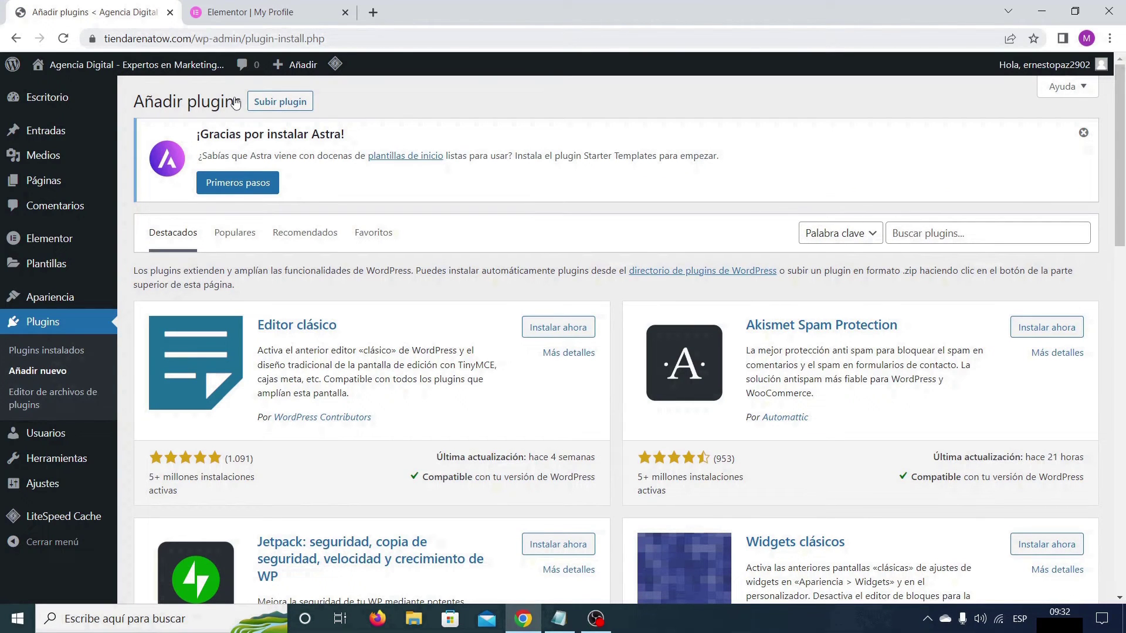
click(282, 105)
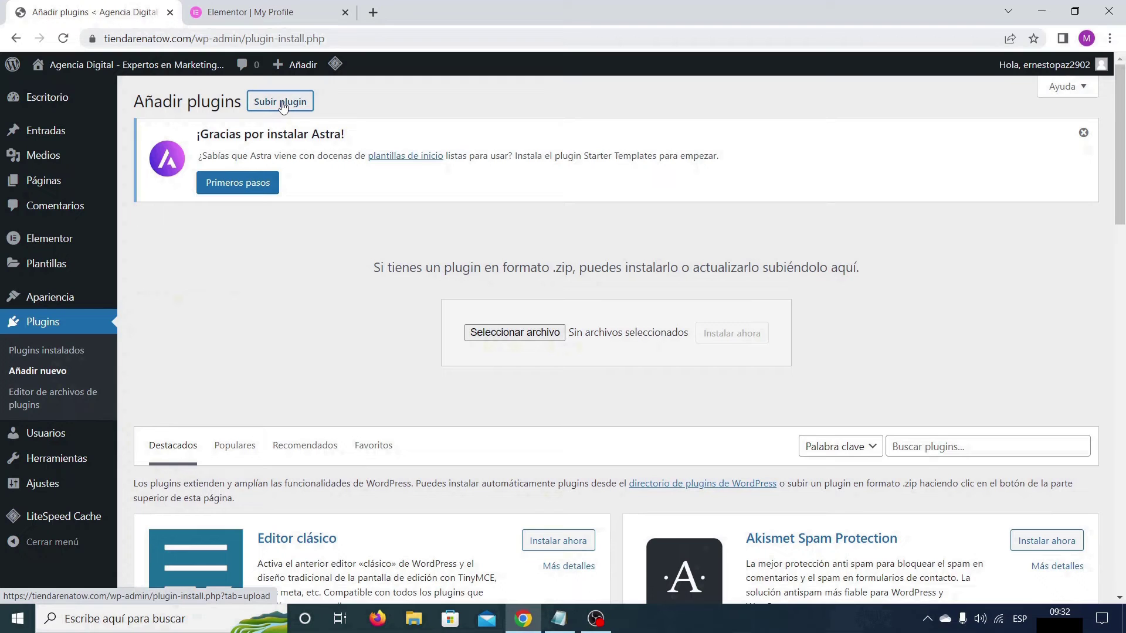
click(516, 334)
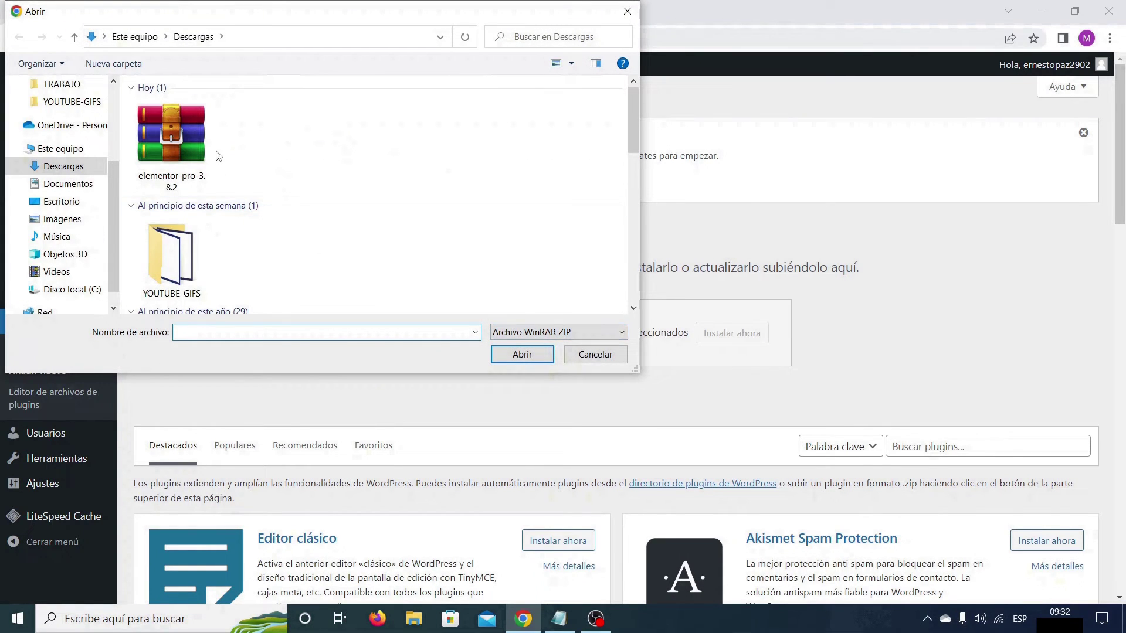
double_click(182, 136)
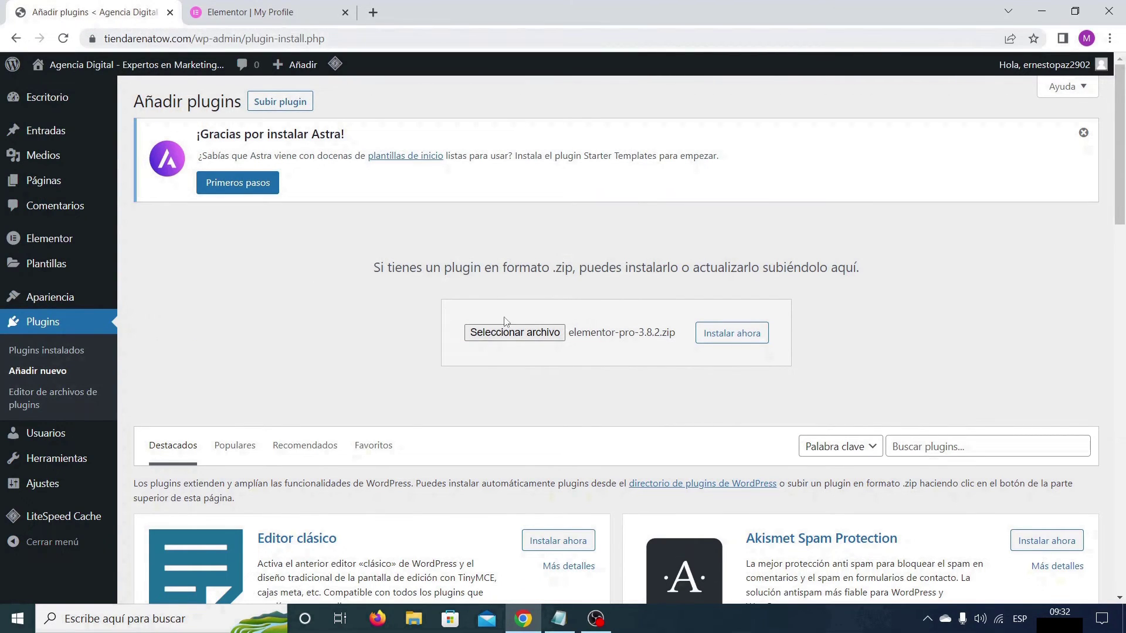
click(735, 339)
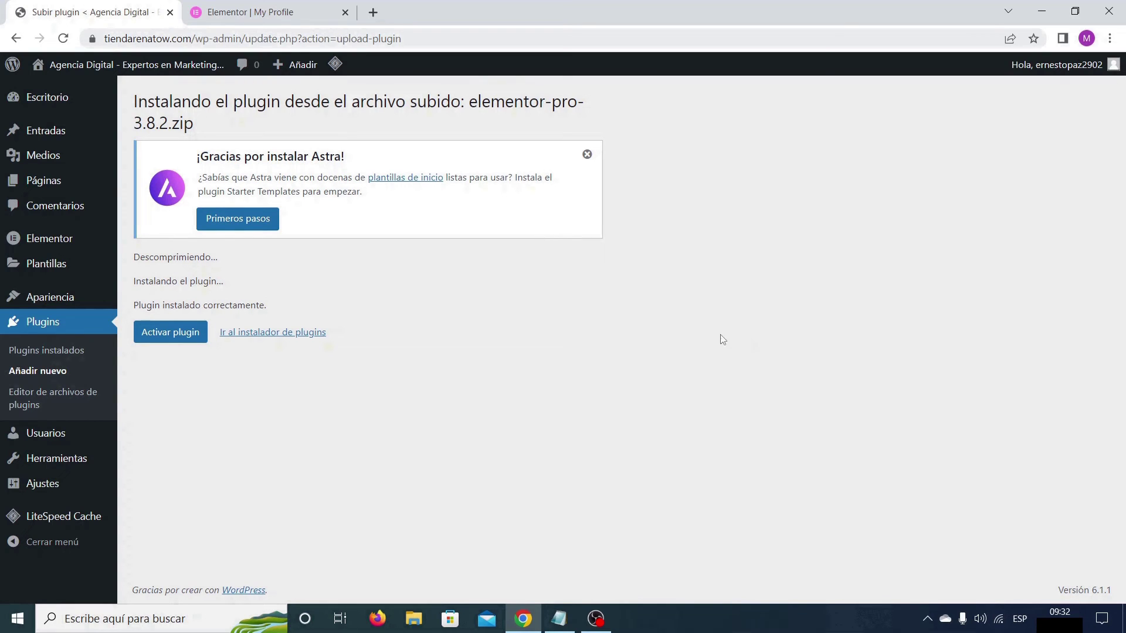
Step: Activate Elementor Pro, then follow its Connect & Activate licence link in the plugins list
click(179, 334)
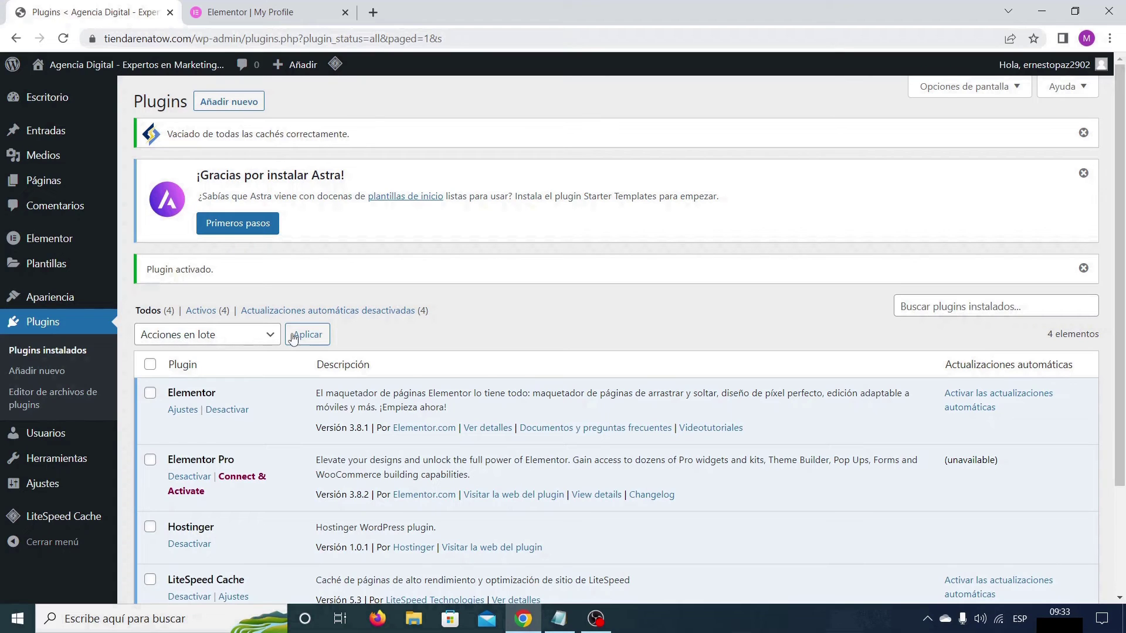
scroll(510, 309, down, 3)
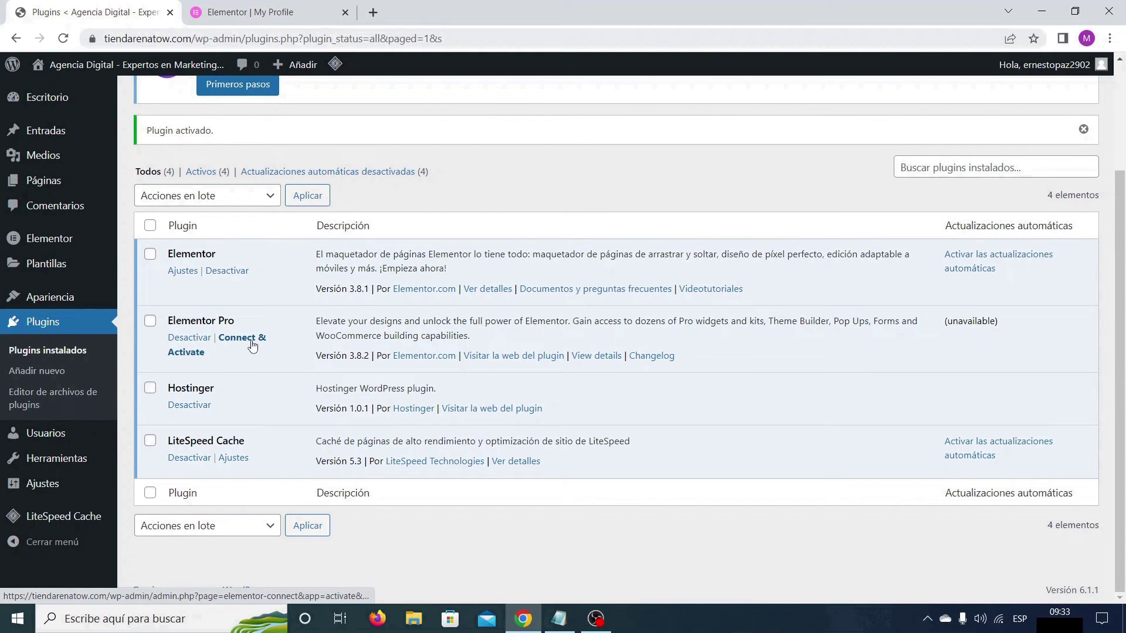
click(252, 346)
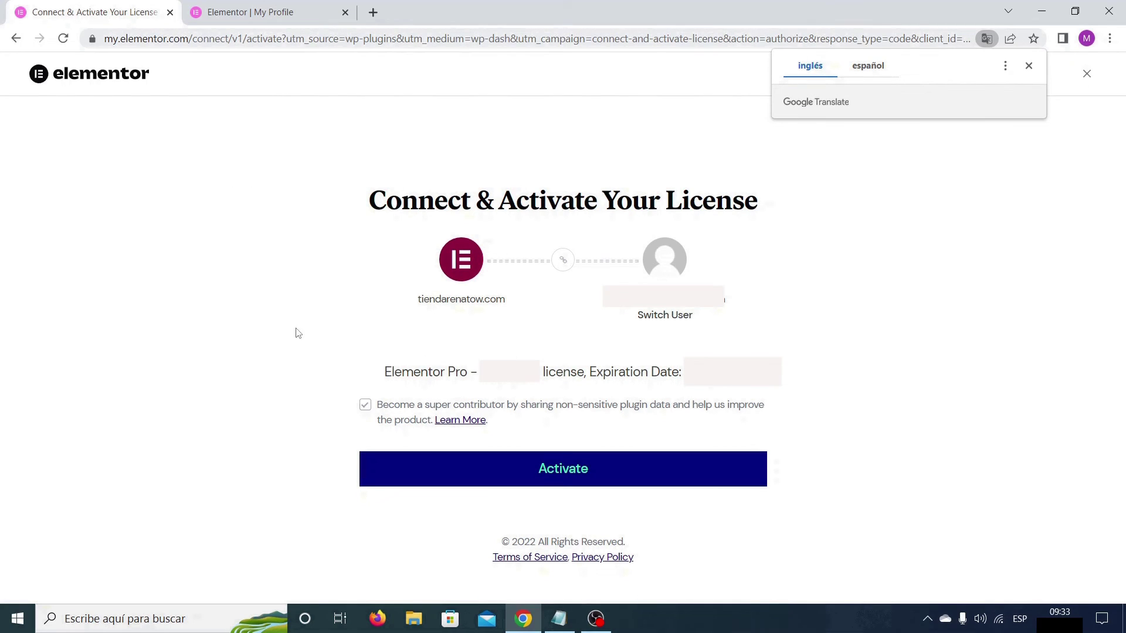
Step: Dismiss the Google Translate popup and activate the Pro licence for this site
click(1028, 65)
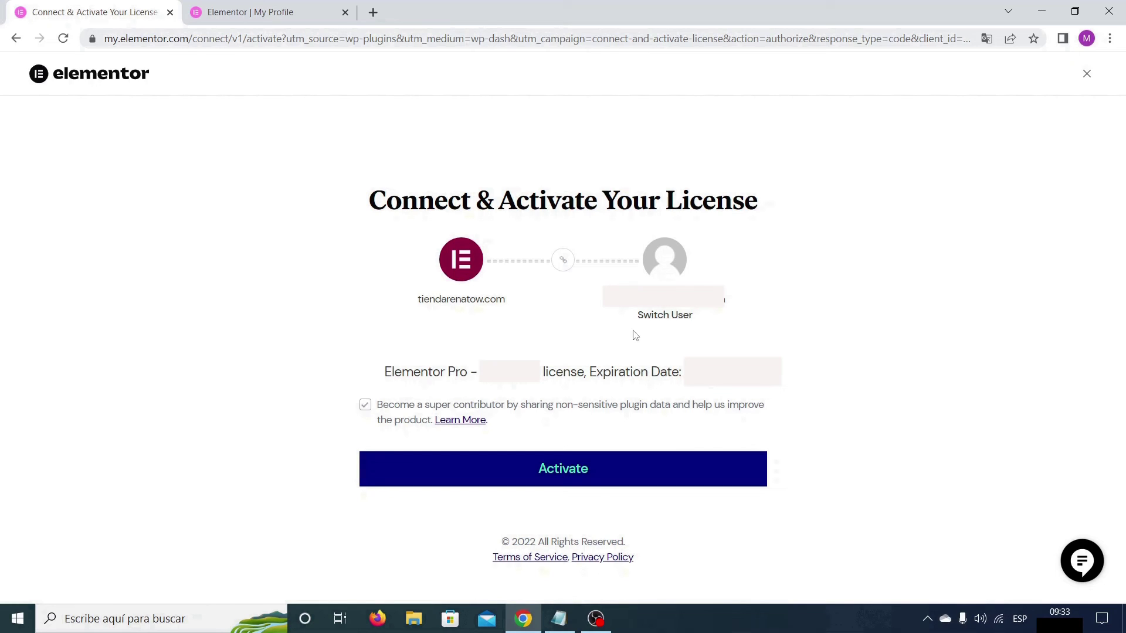
click(574, 473)
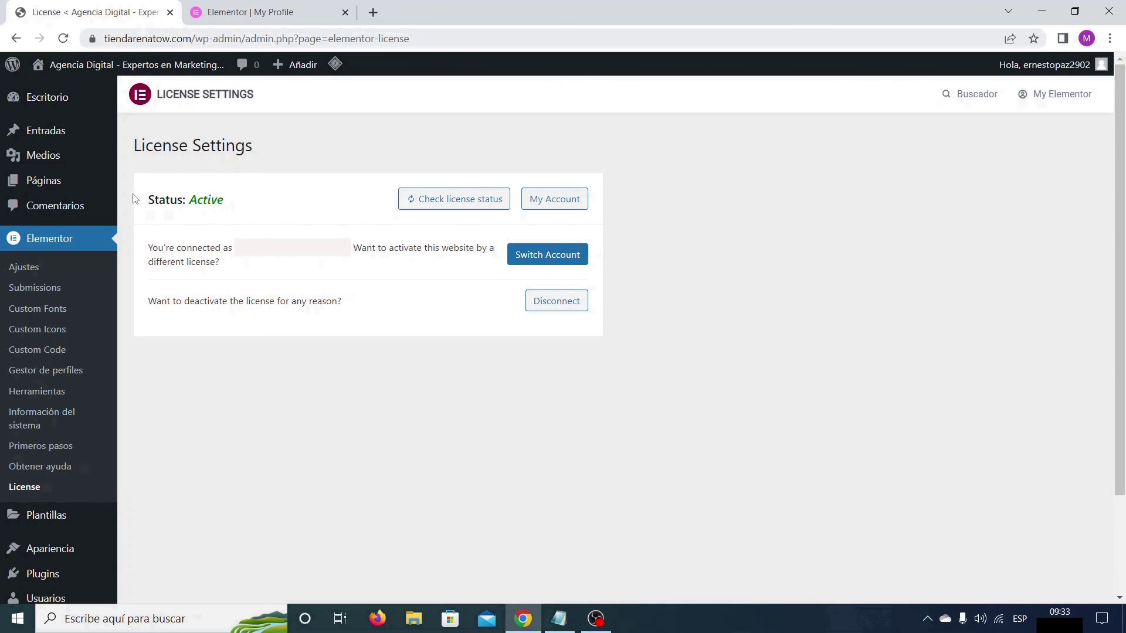
Step: Open Sample Page from the Páginas list in the block editor and close the welcome dialog
click(43, 181)
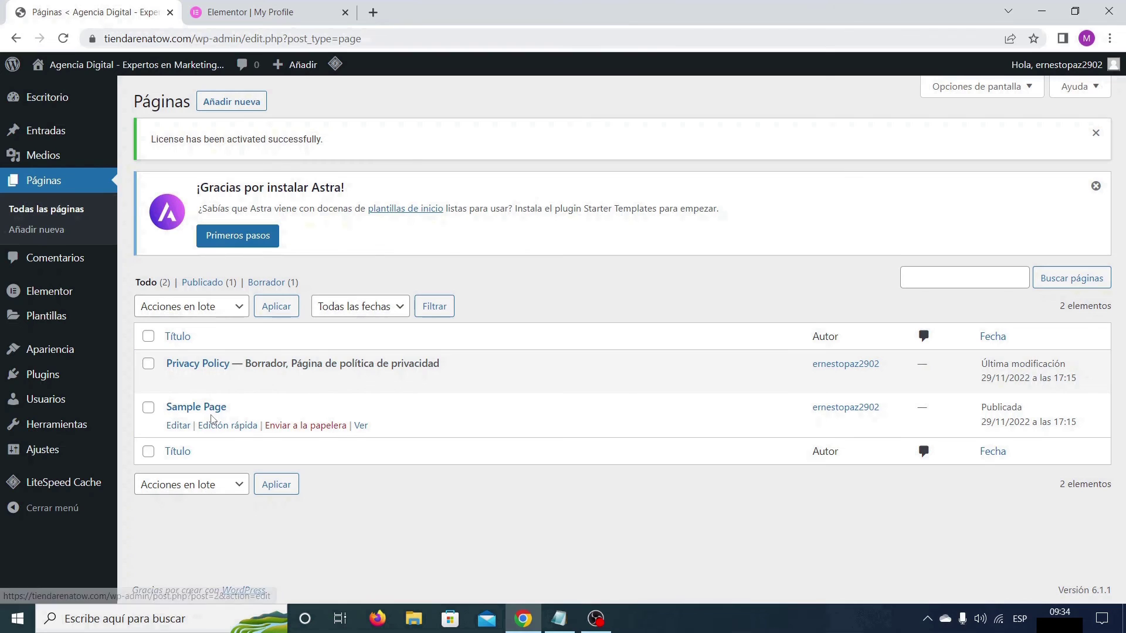
click(180, 426)
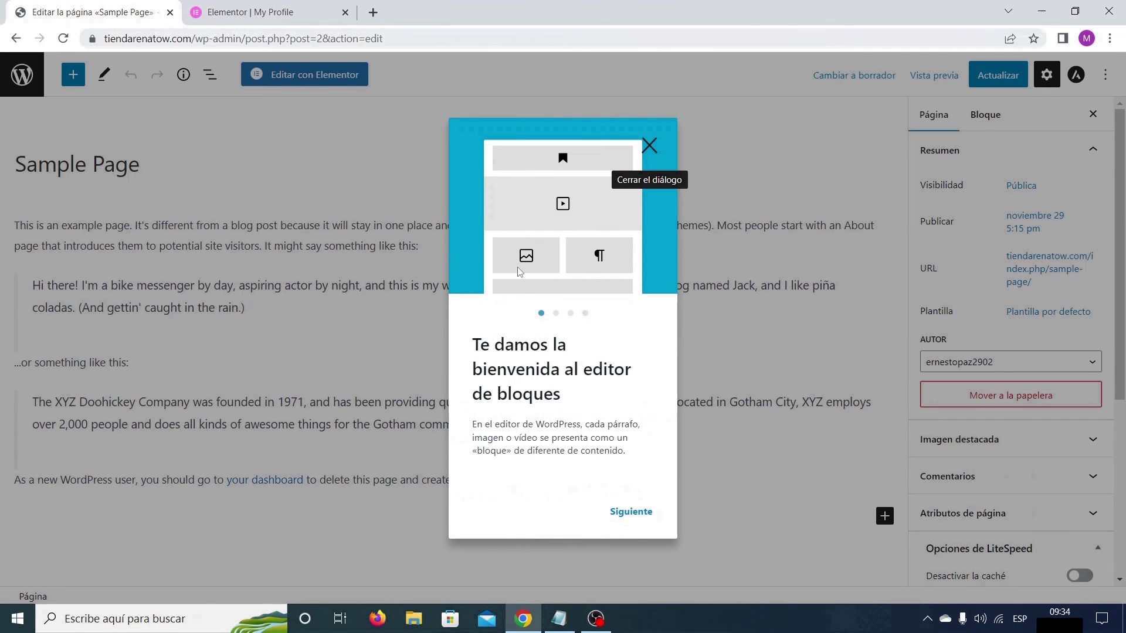
click(652, 145)
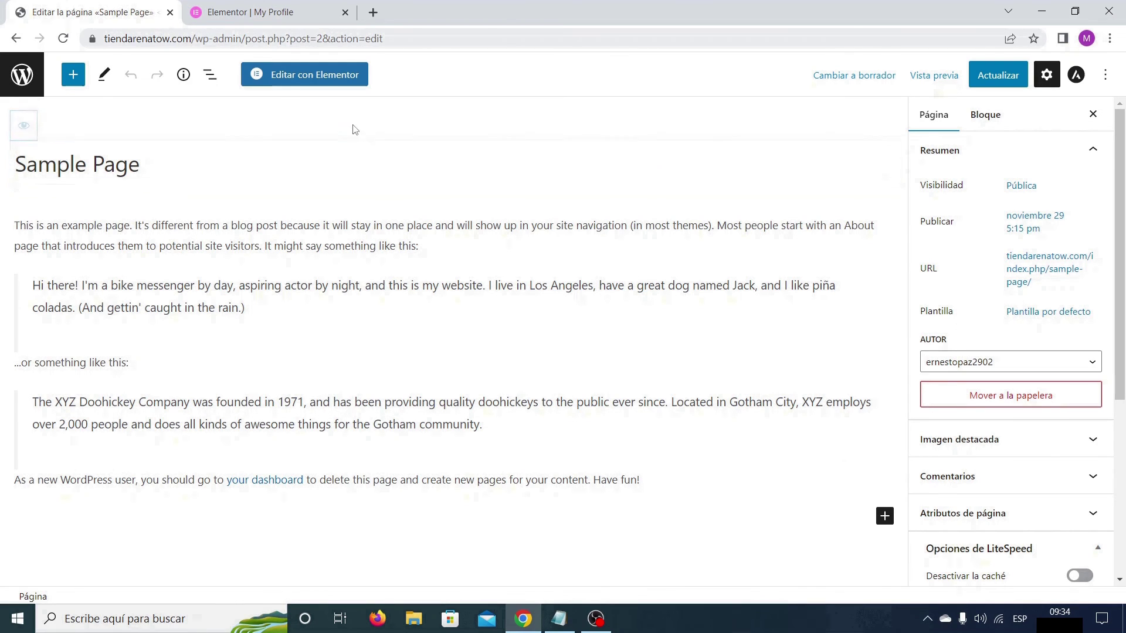
Step: Edit the Sample Page with Elementor, close the Navigator, and browse PRO widgets like Loop Grid, Posts, Form
click(331, 80)
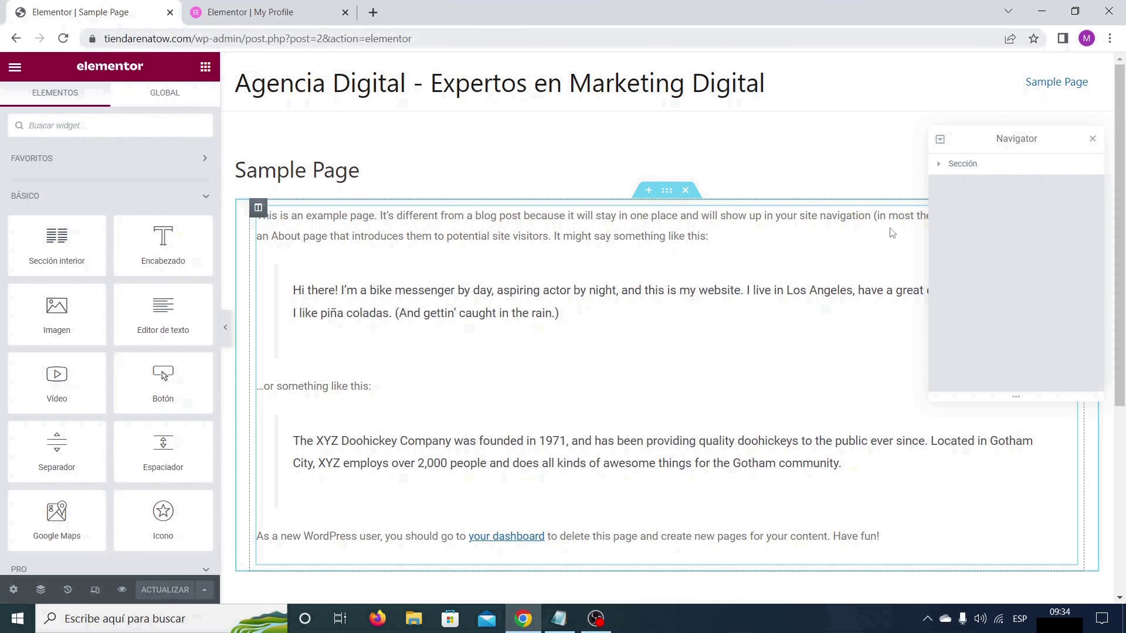
click(1092, 139)
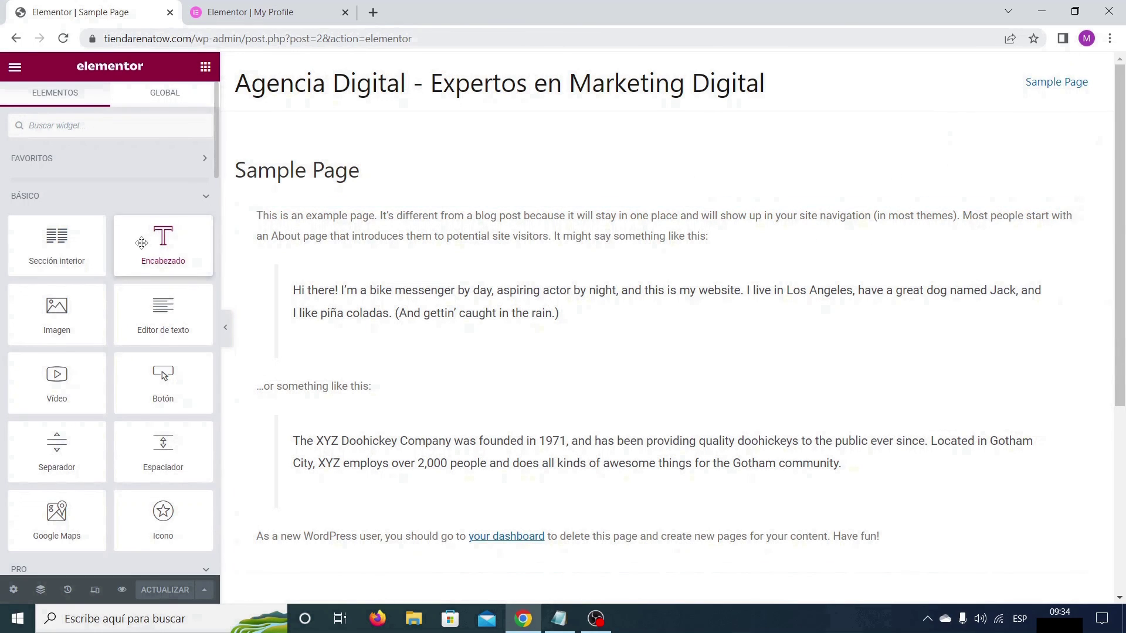
scroll(141, 243, down, 3)
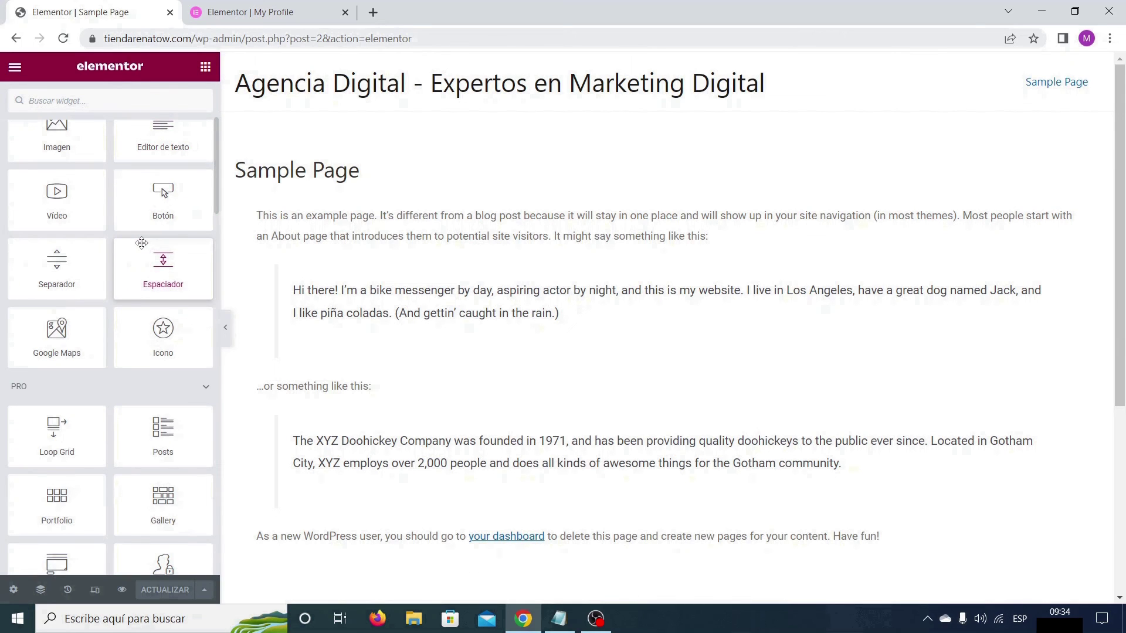
scroll(141, 243, down, 5)
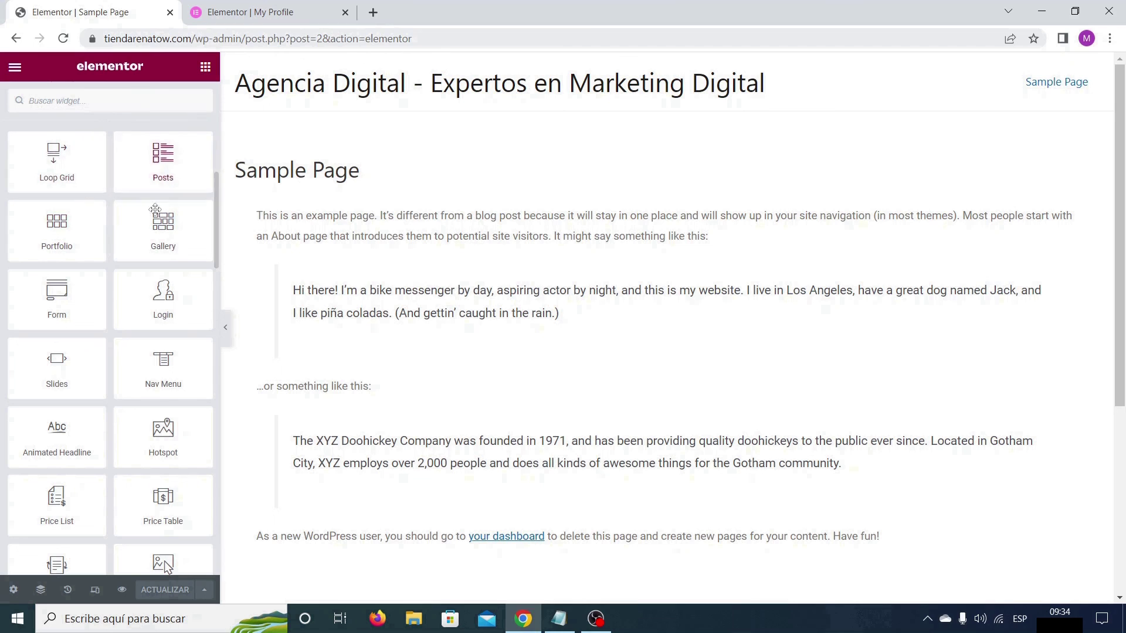
scroll(146, 411, down, 5)
scroll(145, 413, down, 8)
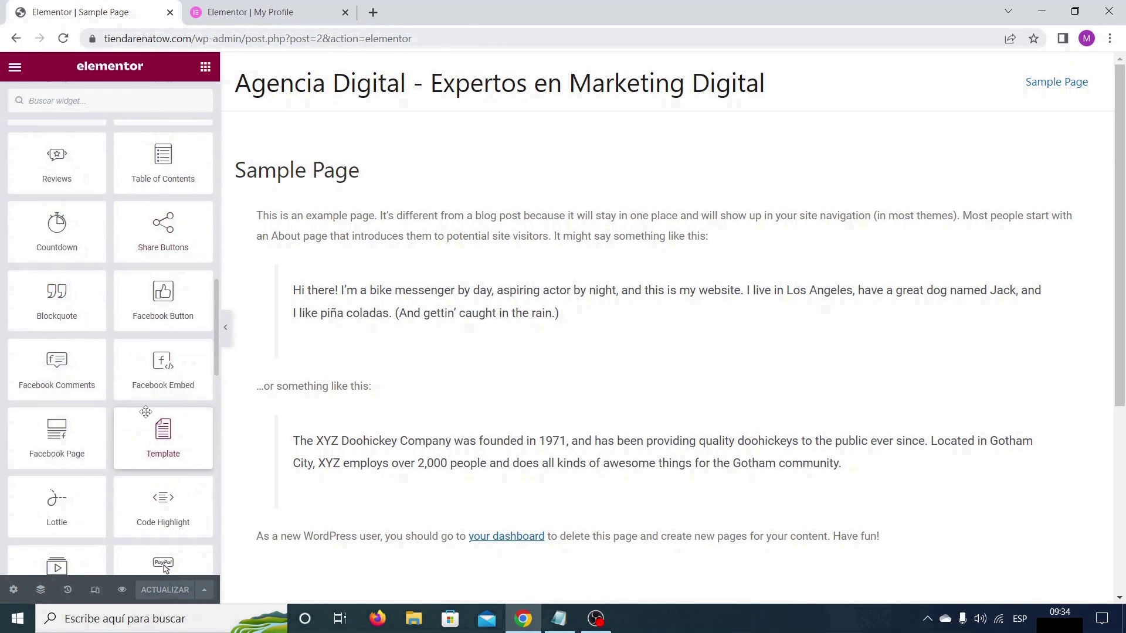
scroll(146, 412, up, 12)
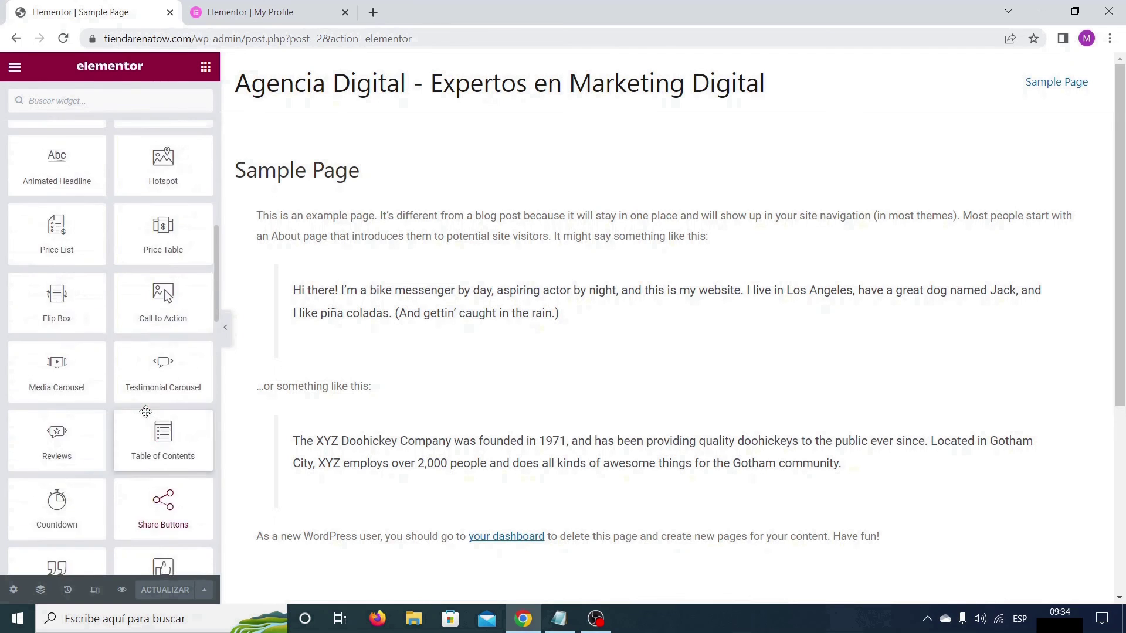
scroll(146, 412, up, 2)
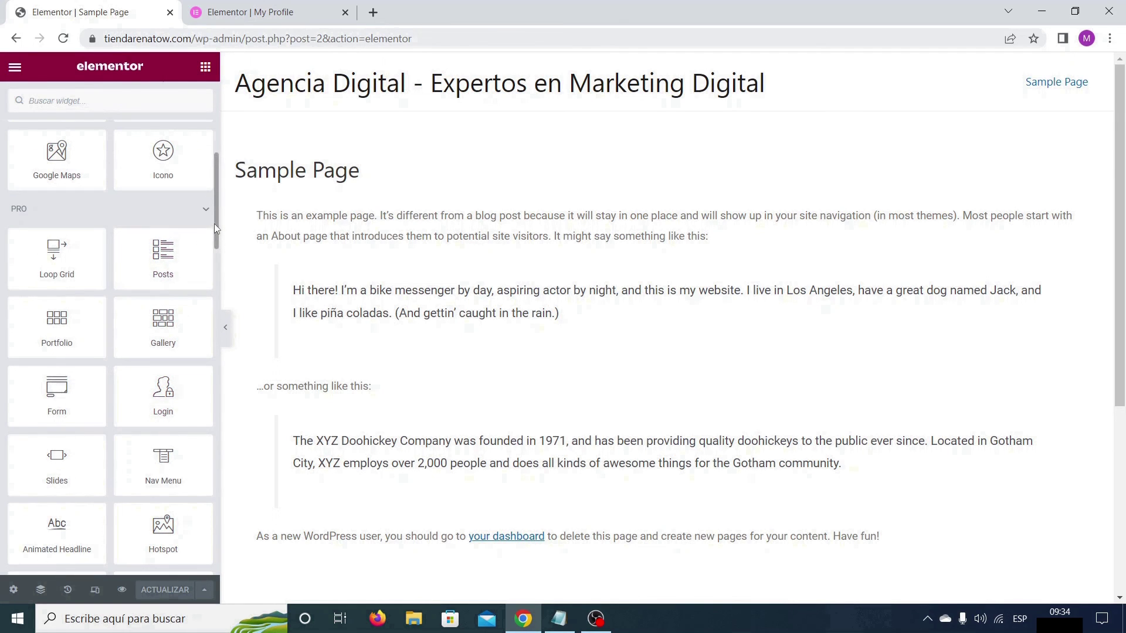
drag(215, 220, 214, 237)
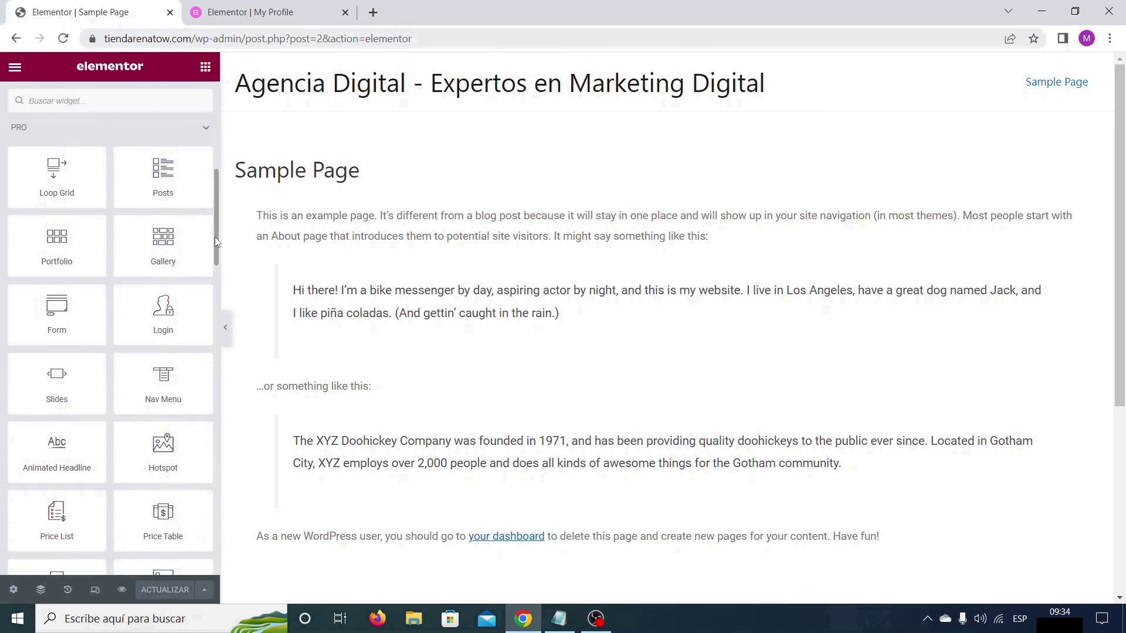